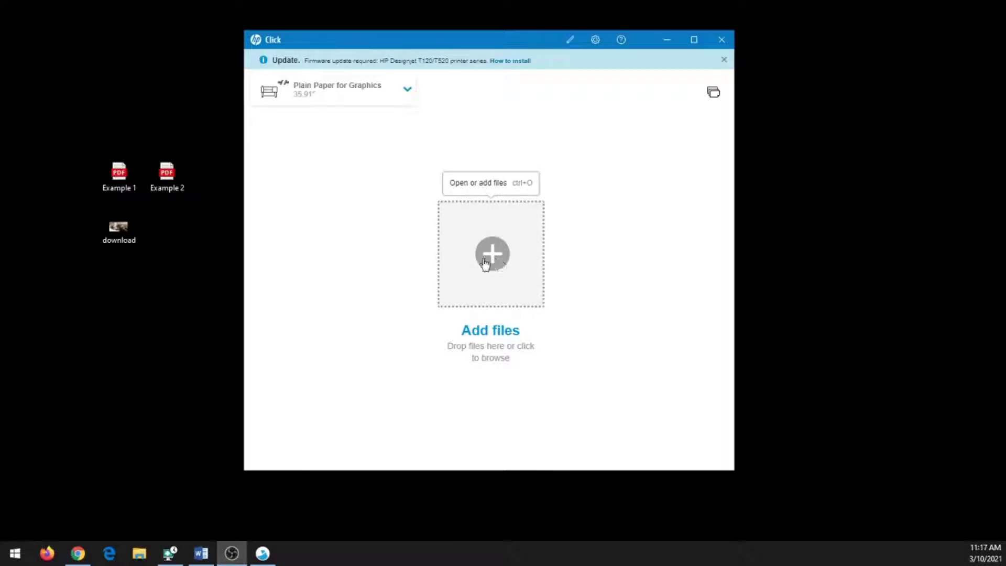
# Step: Add Example 1.pdf to the print job, shown at Original fit 11 x 8.5 inches
pyautogui.click(119, 177)
pyautogui.moveTo(119, 177); pyautogui.dragTo(463, 283)
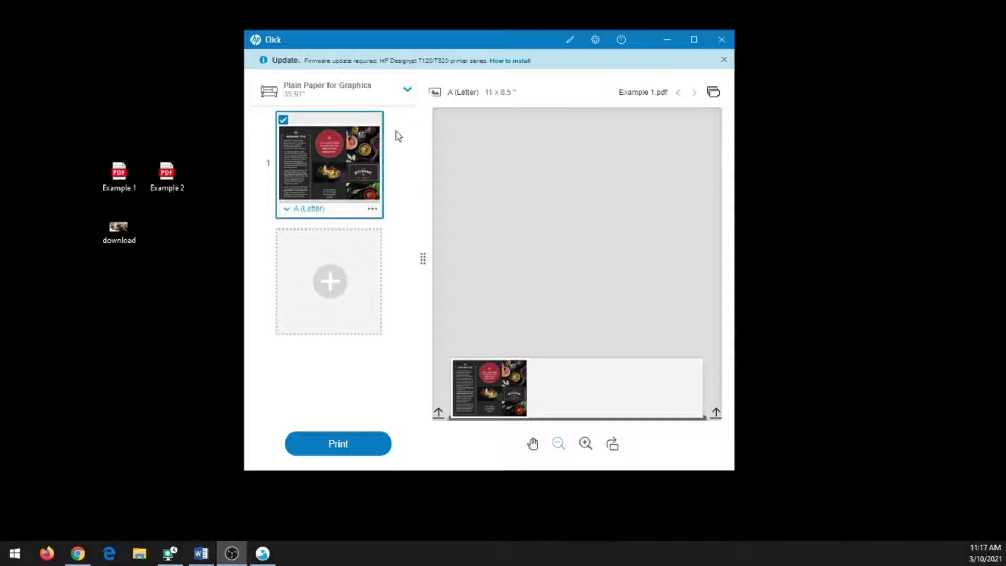
pyautogui.moveTo(376, 173); pyautogui.dragTo(732, 411)
pyautogui.moveTo(727, 307); pyautogui.dragTo(456, 428)
pyautogui.moveTo(720, 427); pyautogui.dragTo(383, 391)
pyautogui.moveTo(496, 378); pyautogui.dragTo(499, 433)
# Step: Give the brochure page a custom width of 20, making it 20 x 15.45 inches
pyautogui.click(286, 212)
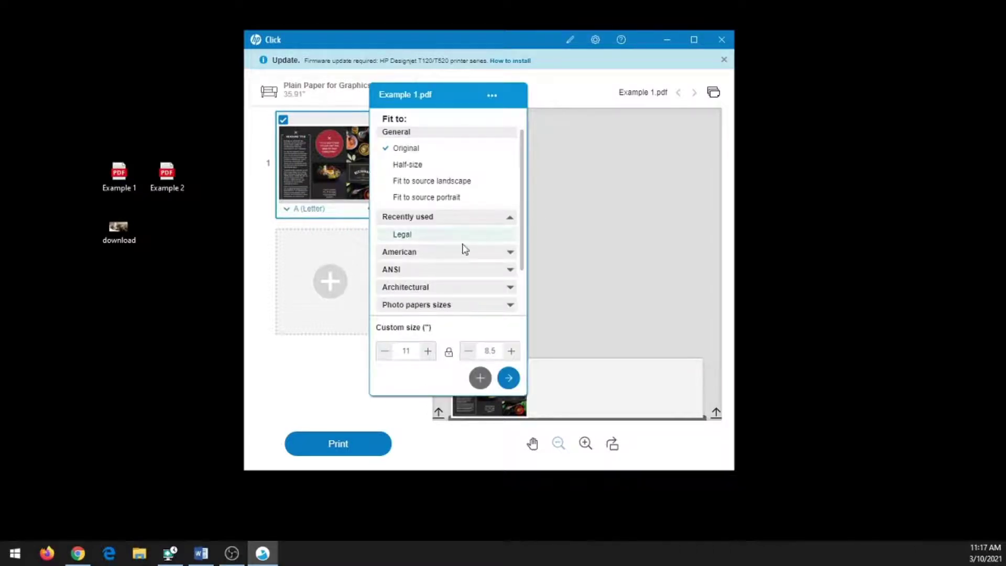
pyautogui.scroll(-2, 447, 272)
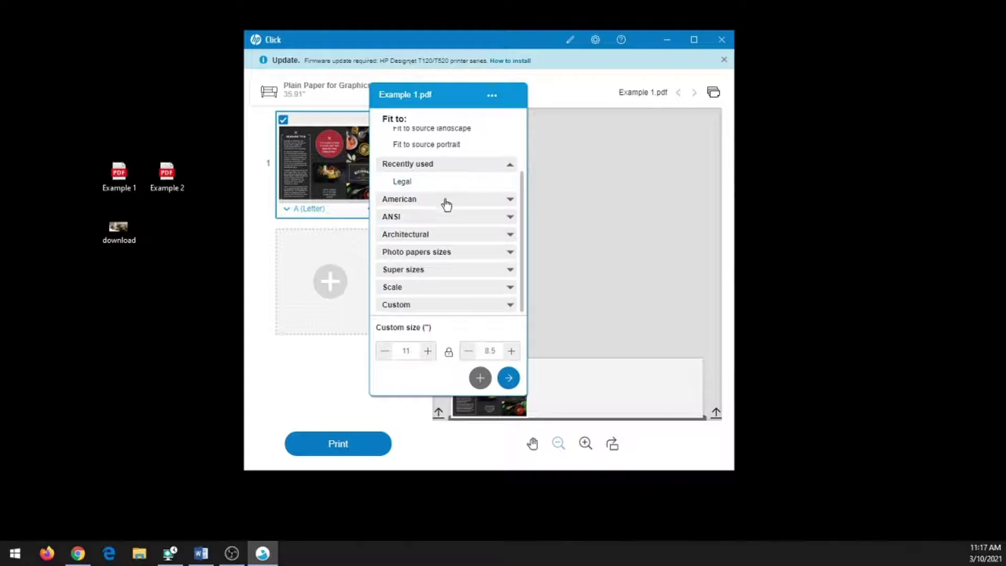
pyautogui.click(408, 351)
pyautogui.press('BackSpace')
pyautogui.press('BackSpace')
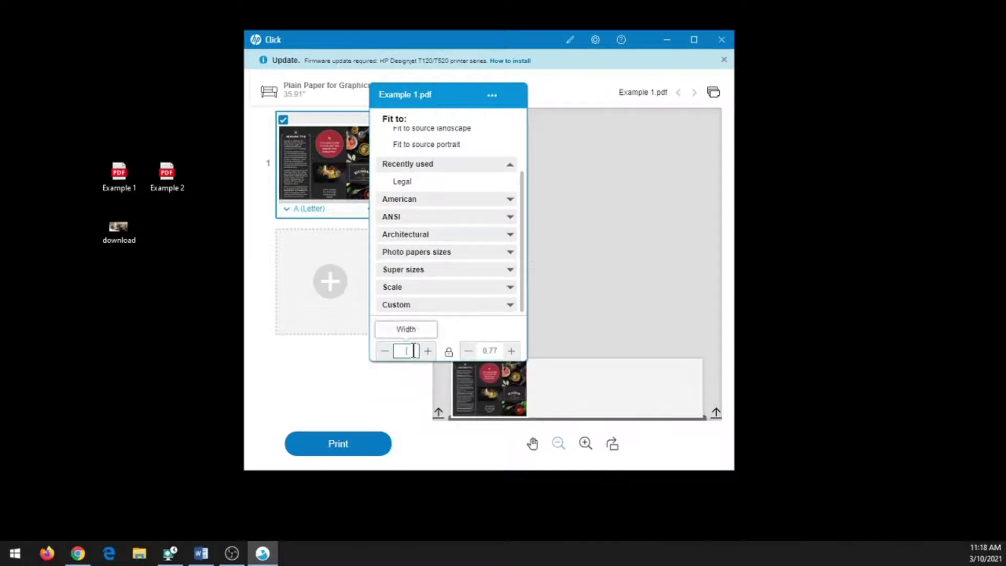
pyautogui.write('20')
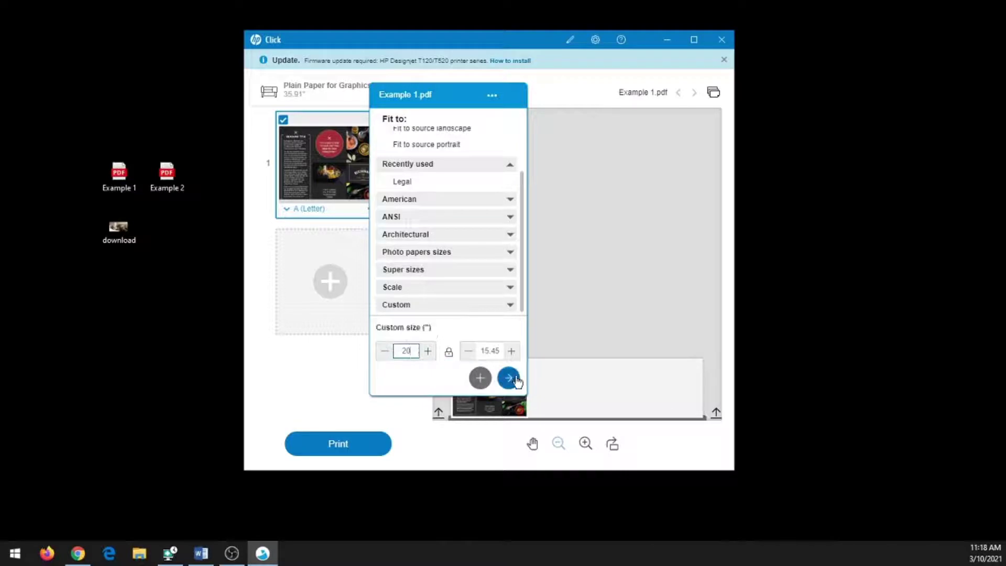
pyautogui.click(509, 379)
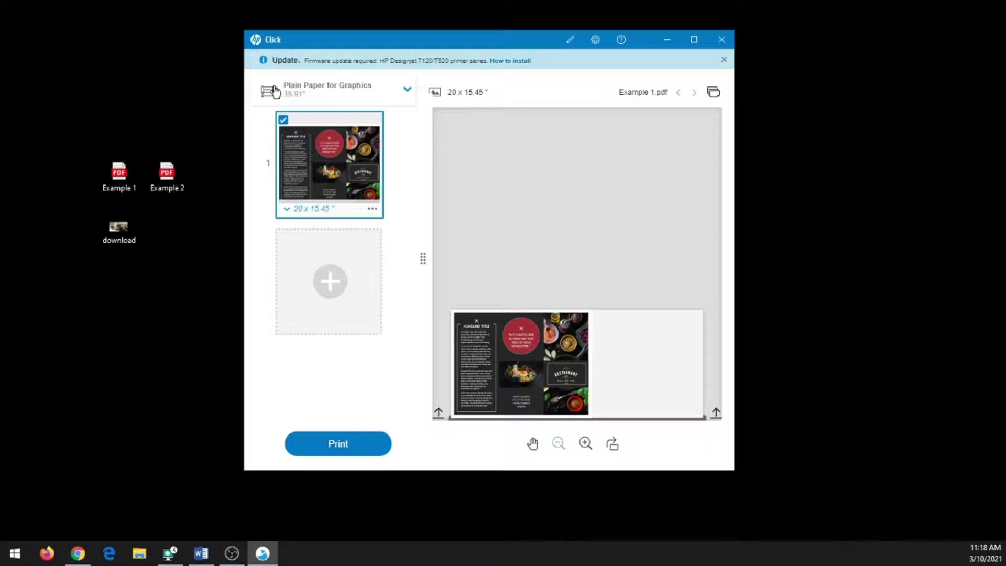
# Step: In the job's print settings, try Grayscale and then return to Color
pyautogui.click(408, 91)
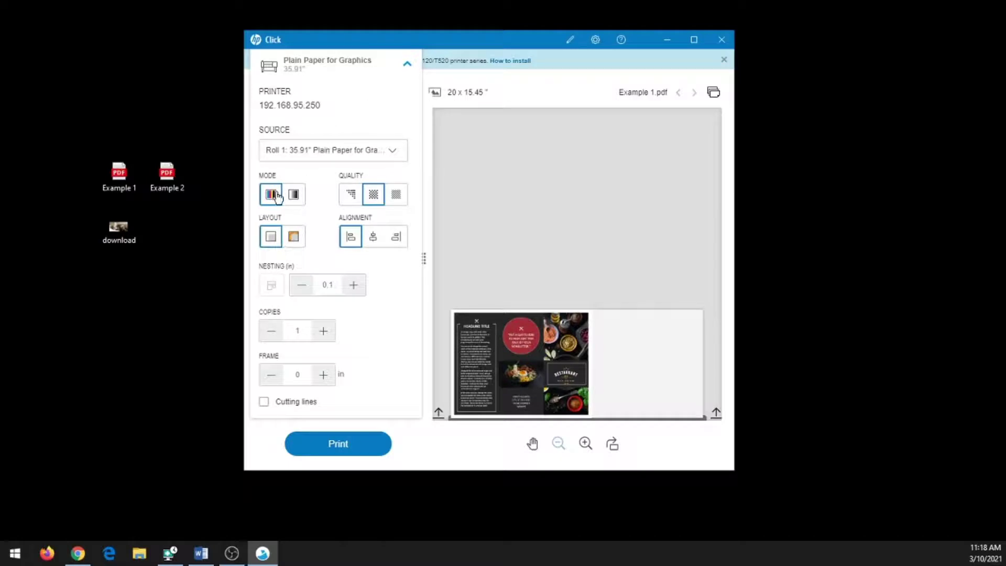
pyautogui.click(294, 200)
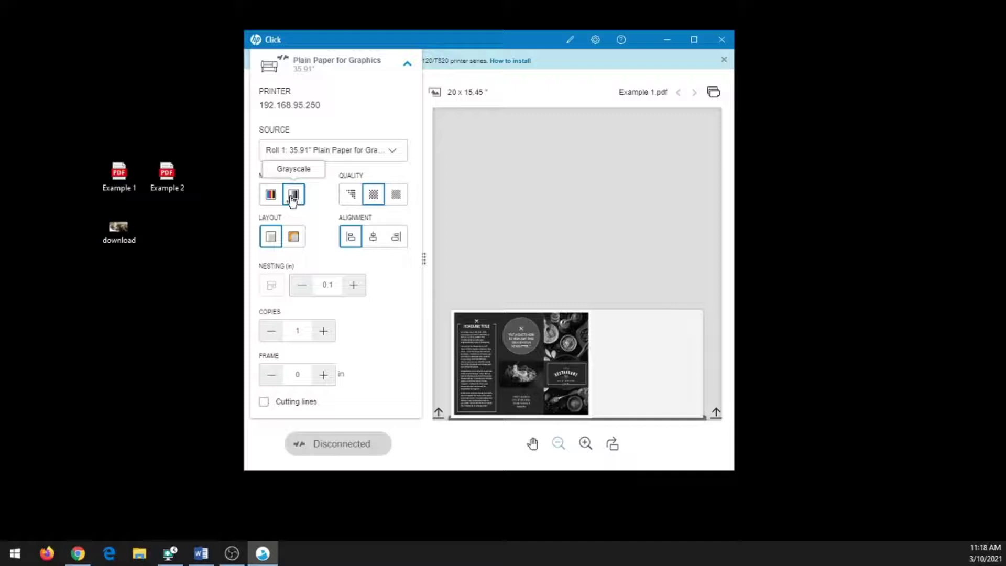
pyautogui.click(272, 198)
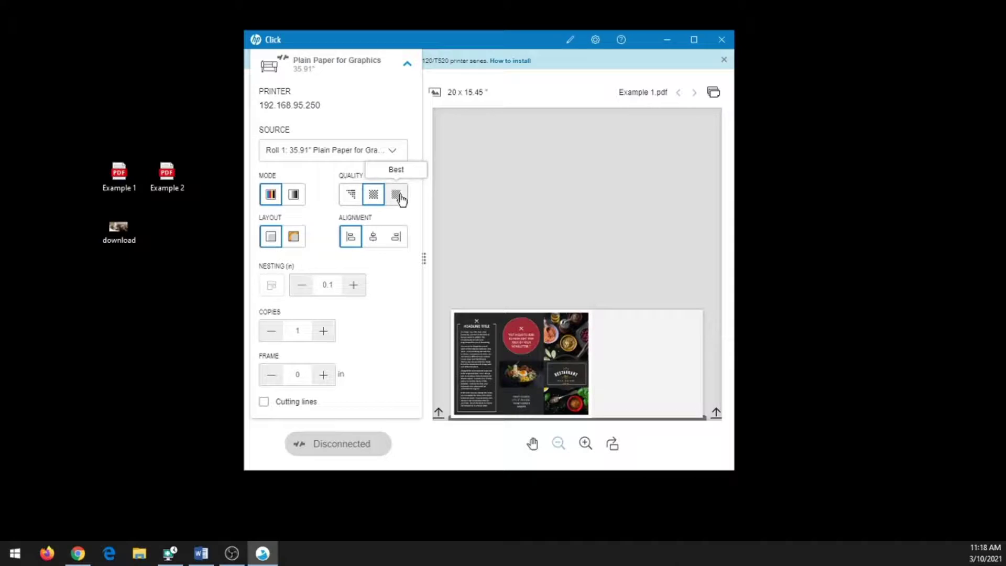
# Step: Try centre and right alignment, then keep left alignment and no cutting lines
pyautogui.click(374, 241)
pyautogui.click(395, 240)
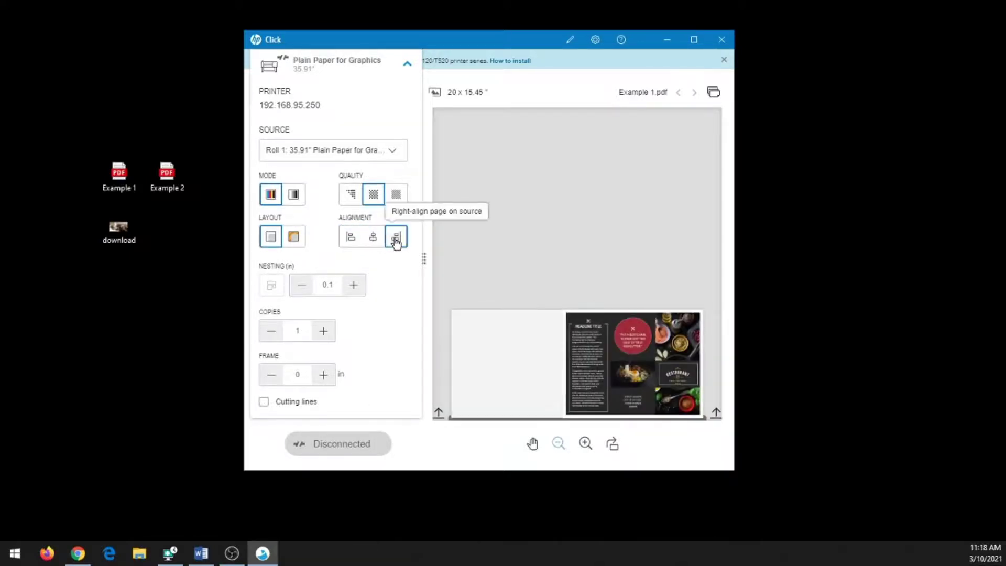
pyautogui.click(382, 242)
pyautogui.click(348, 242)
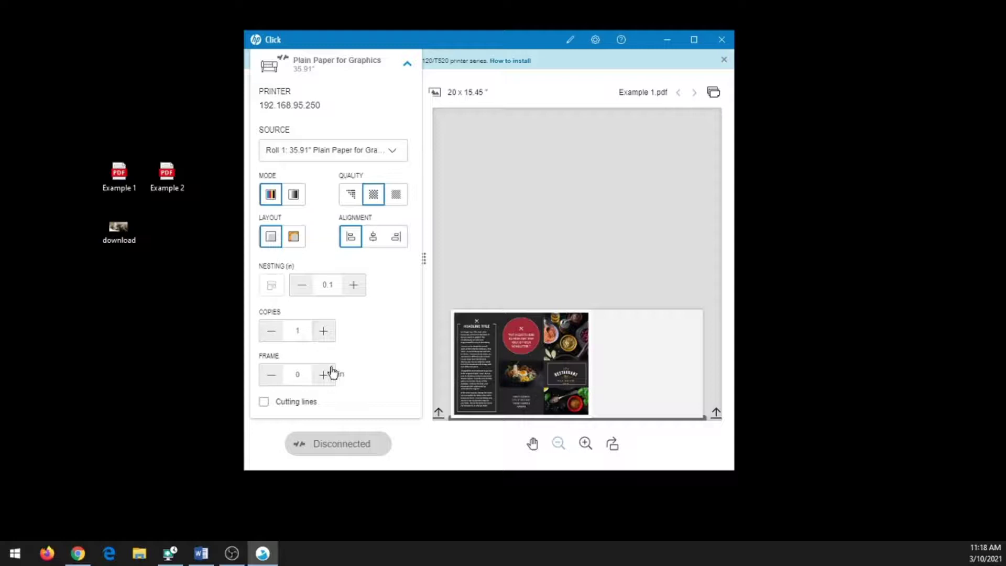
pyautogui.click(264, 403)
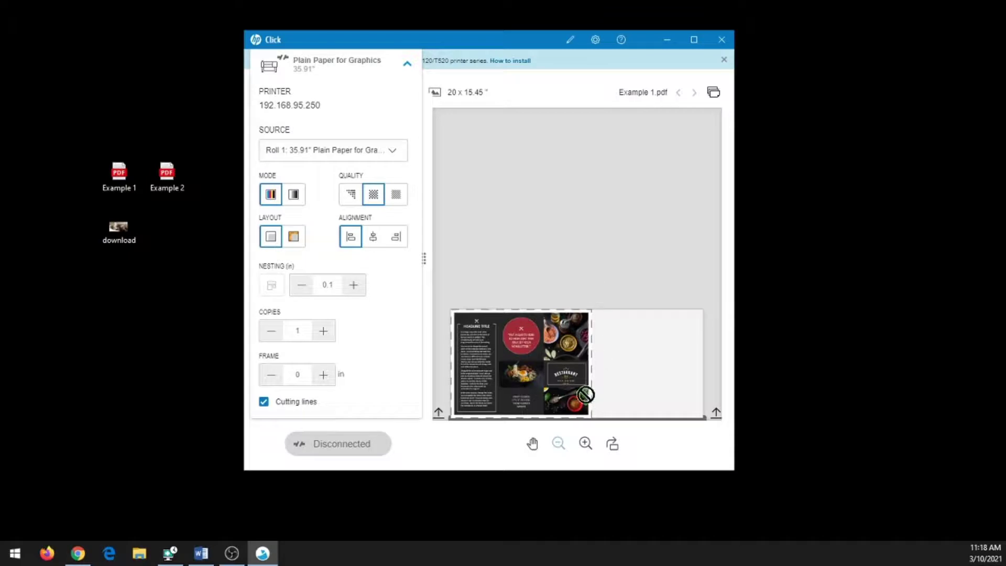
pyautogui.click(263, 402)
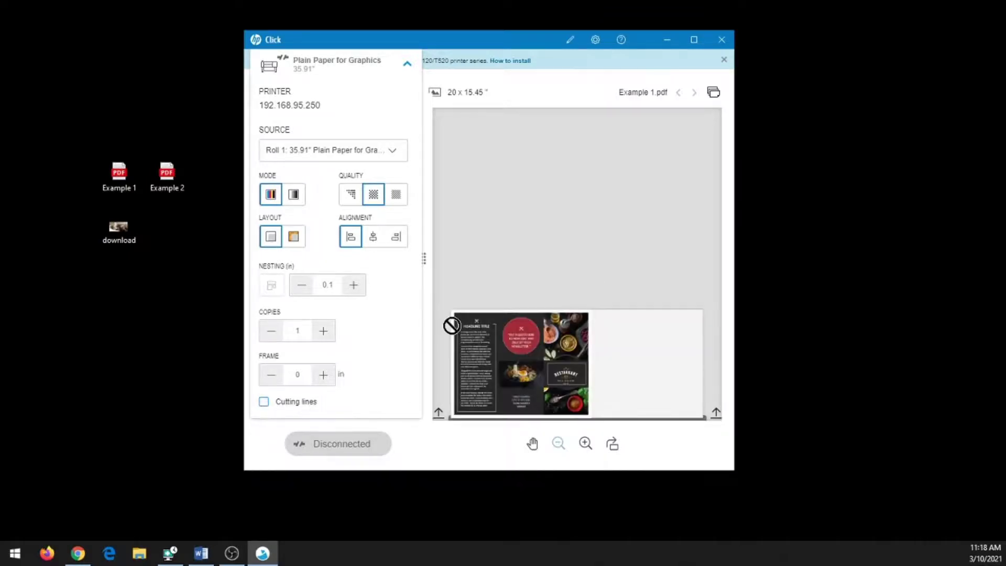
pyautogui.click(293, 331)
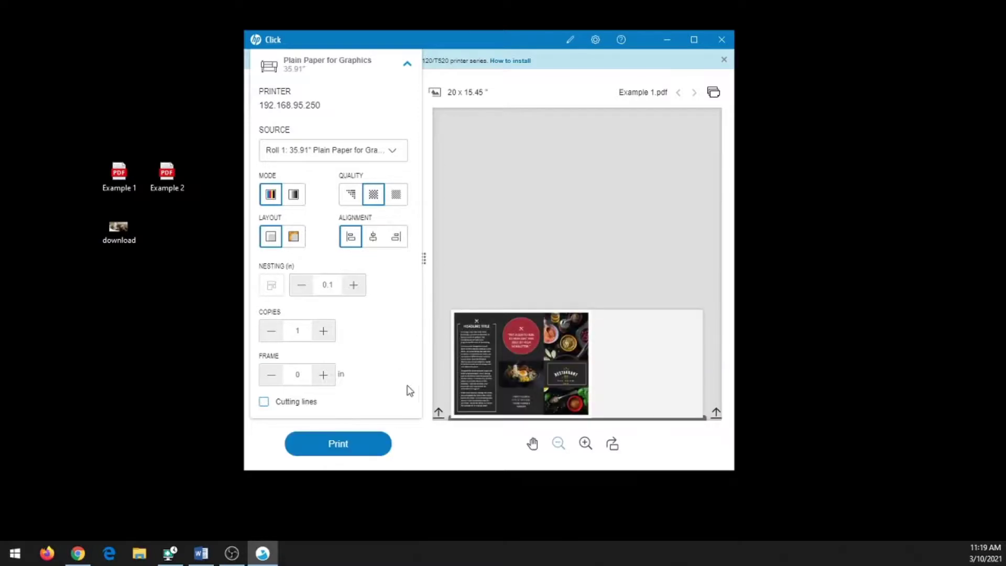
# Step: Return to the page list and drop two more desktop PDFs into the job
pyautogui.click(410, 66)
pyautogui.moveTo(148, 175); pyautogui.dragTo(346, 310)
pyautogui.moveTo(150, 194); pyautogui.dragTo(330, 367)
pyautogui.scroll(3, 360, 224)
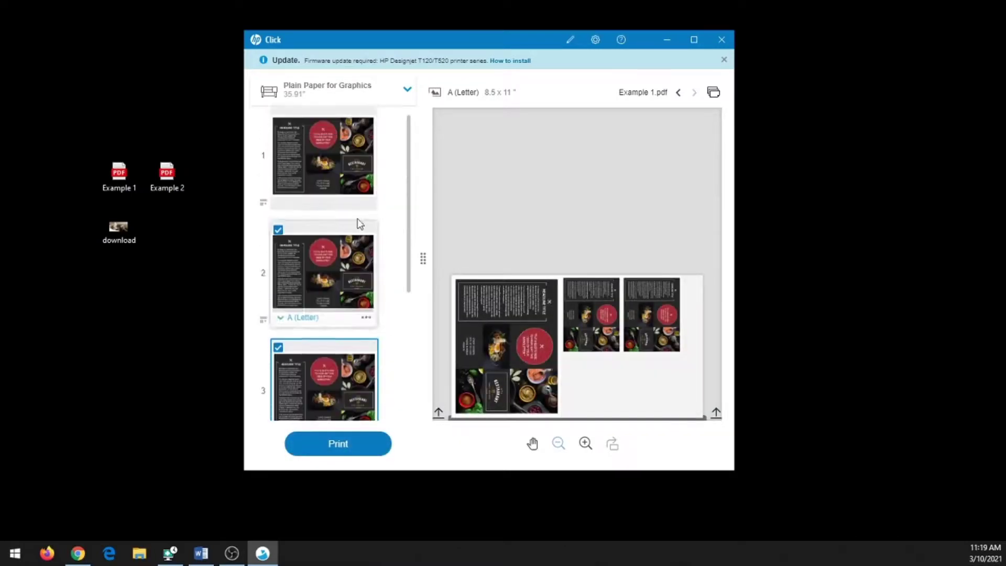
# Step: Turn off nesting and leave only brochure page 1 (20 x 15.45") checked for preview
pyautogui.click(410, 94)
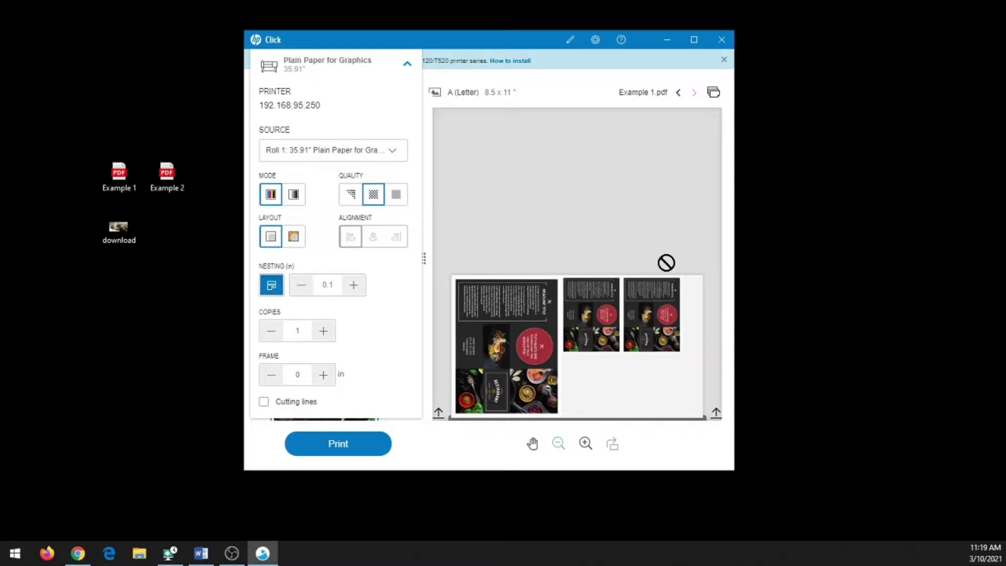
pyautogui.click(278, 285)
pyautogui.click(411, 64)
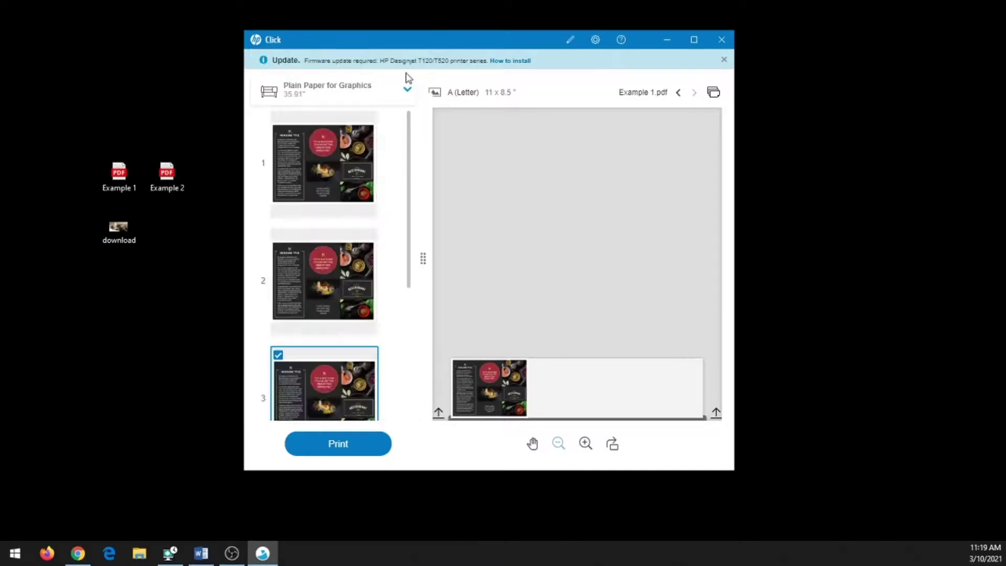
pyautogui.click(330, 275)
pyautogui.click(339, 182)
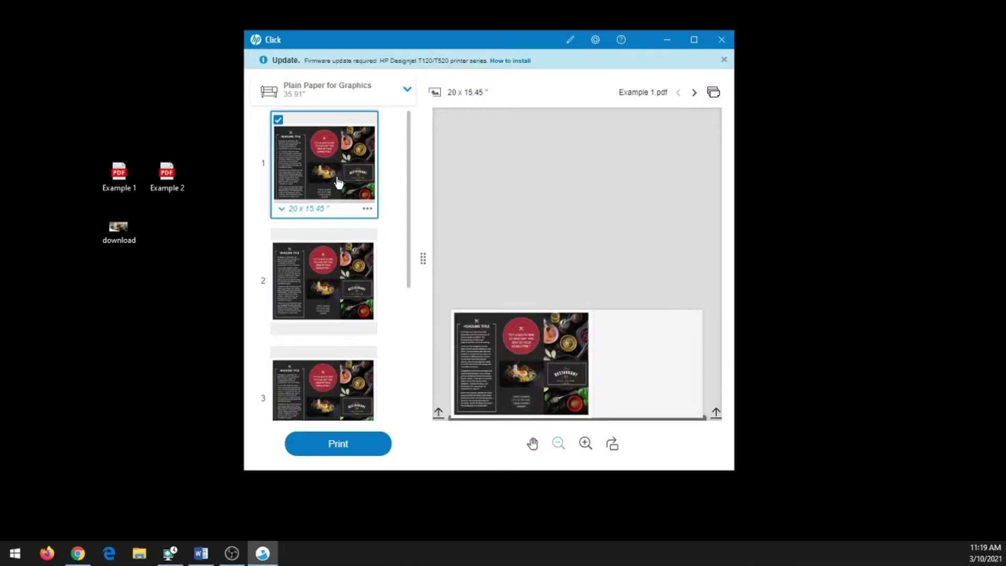
pyautogui.click(338, 299)
pyautogui.click(342, 167)
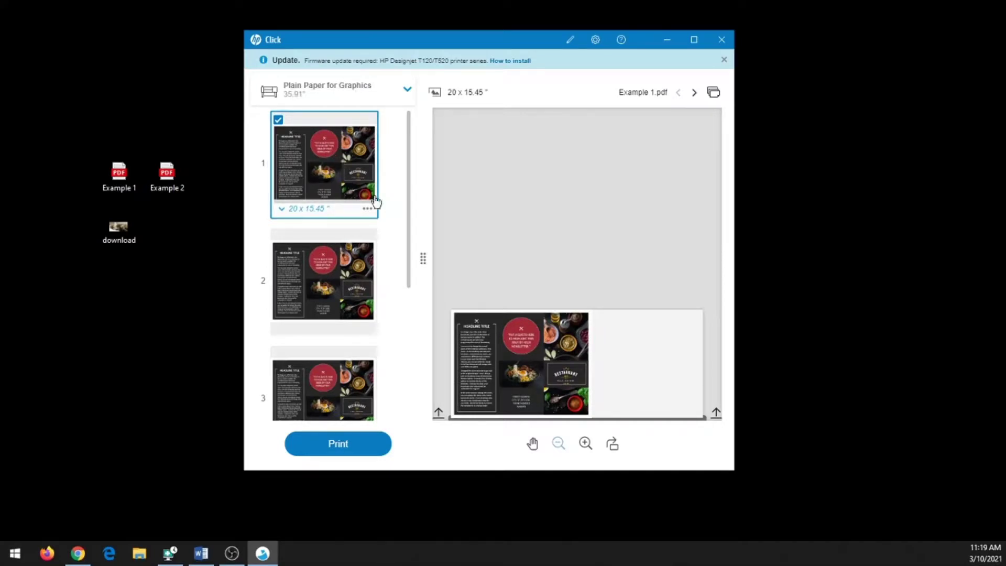
# Step: Delete the first two Example 1 pages from the job
pyautogui.click(365, 211)
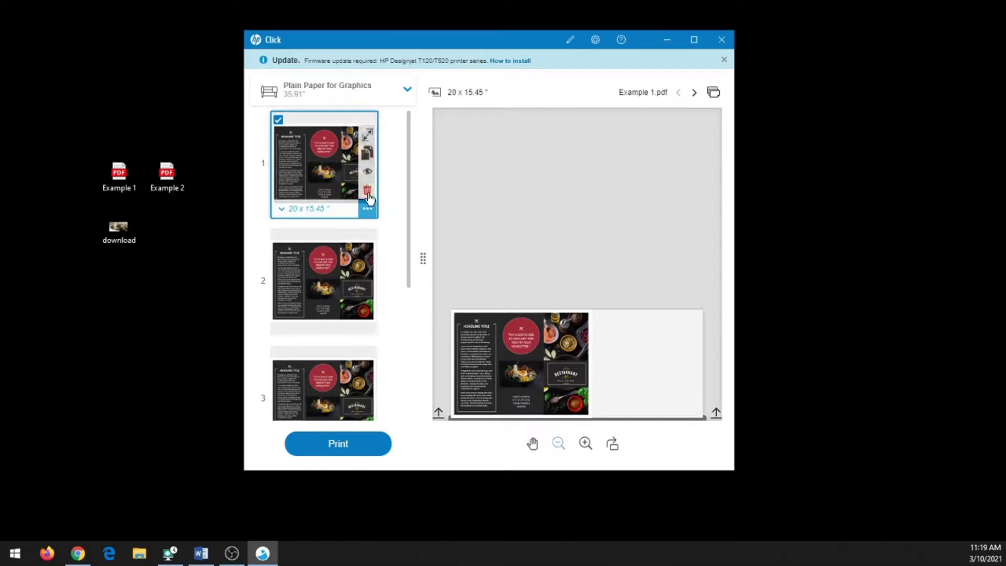
pyautogui.click(367, 190)
pyautogui.click(341, 161)
pyautogui.click(369, 208)
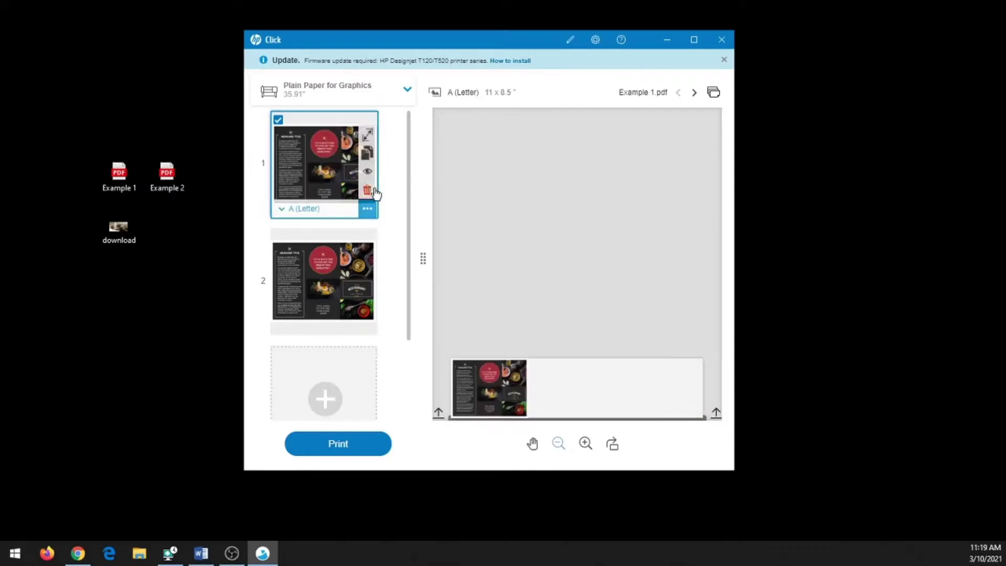
pyautogui.click(367, 189)
pyautogui.click(342, 163)
# Step: Delete the last page and load download.jpg at 4.42 x 2.21 inches
pyautogui.click(373, 210)
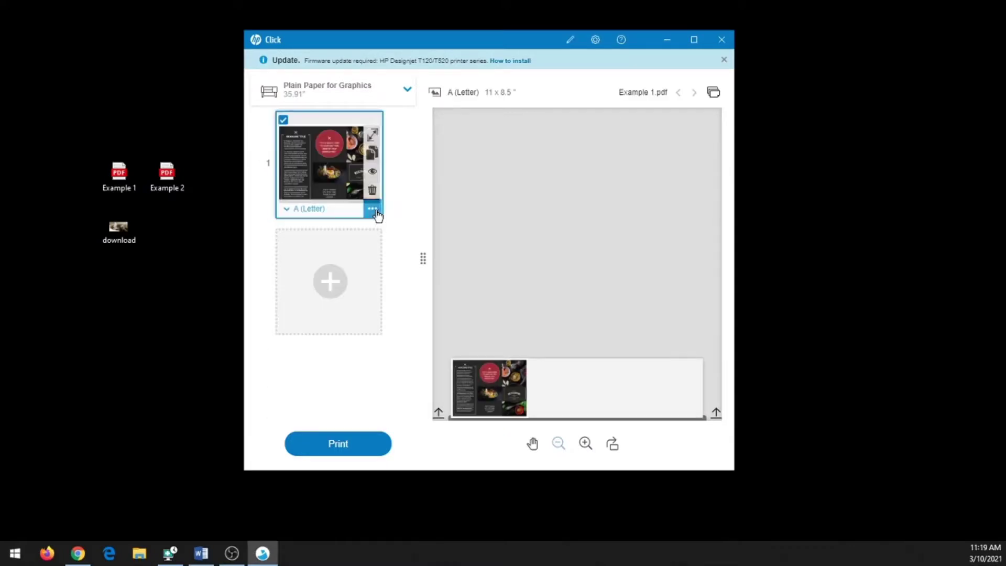
pyautogui.click(377, 192)
pyautogui.click(347, 163)
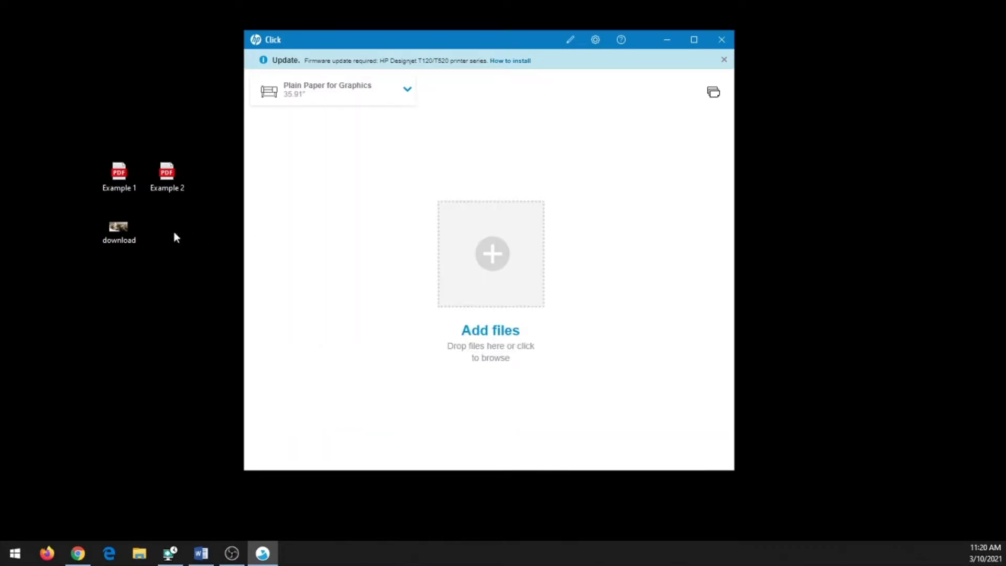
pyautogui.moveTo(117, 228); pyautogui.dragTo(495, 253)
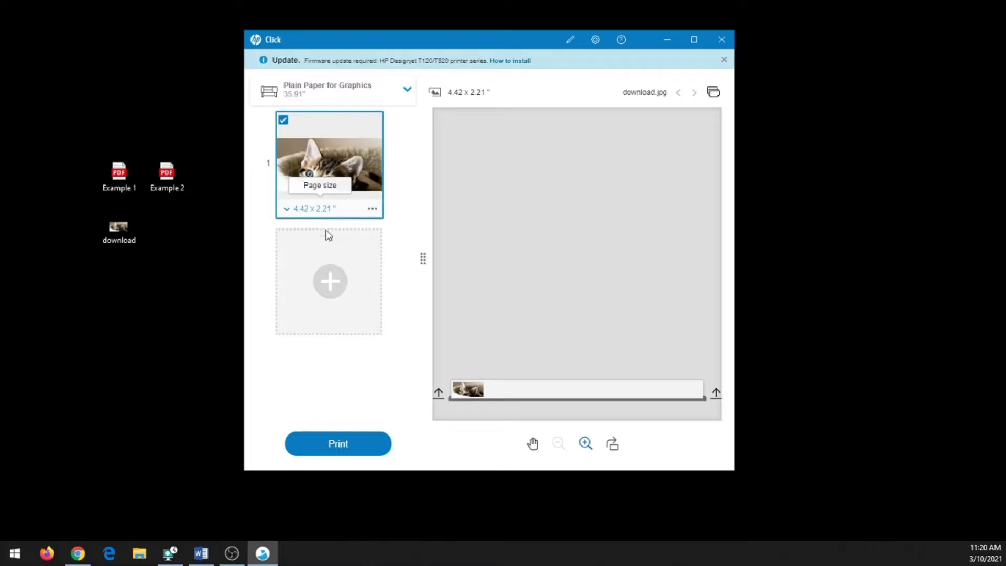
# Step: Set download.jpg's custom width to 30, sizing it 30 x 15 inches
pyautogui.click(288, 215)
pyautogui.moveTo(414, 352); pyautogui.dragTo(394, 356)
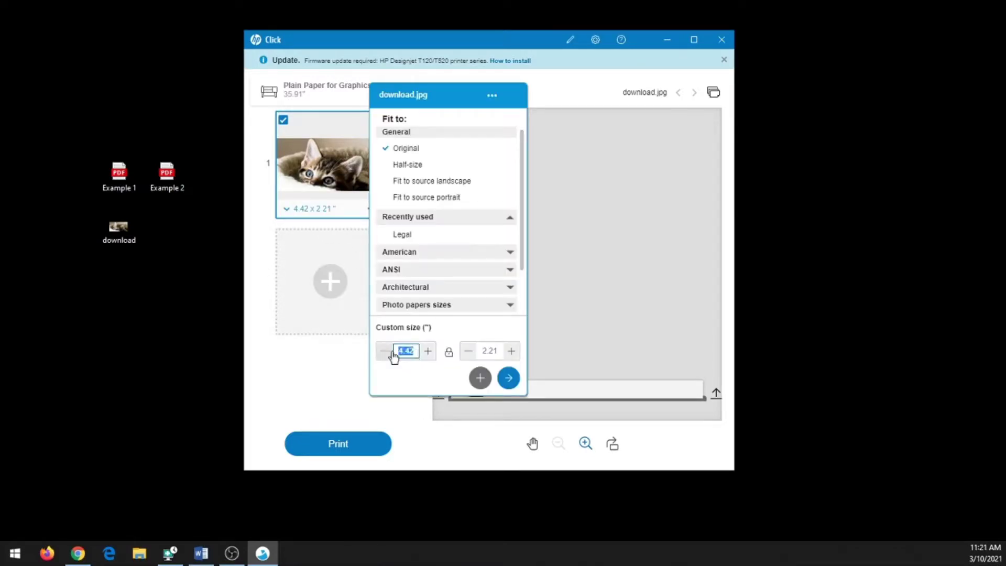
pyautogui.write('30')
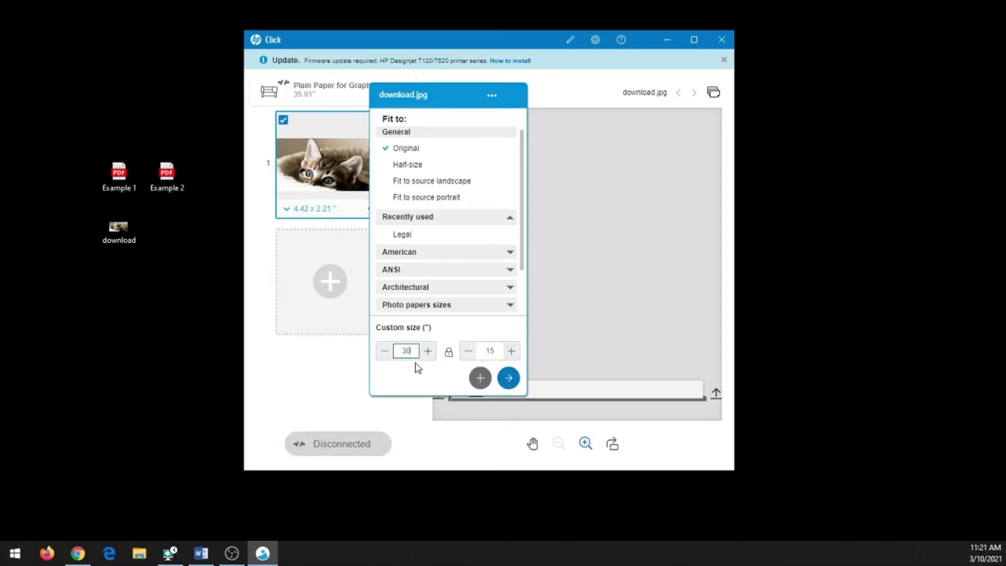
pyautogui.click(509, 377)
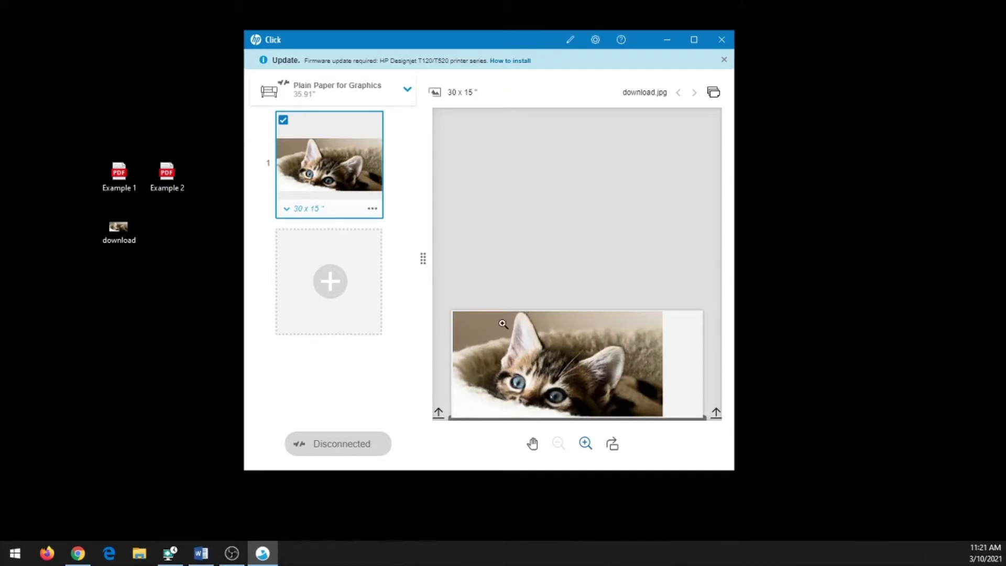
pyautogui.click(557, 372)
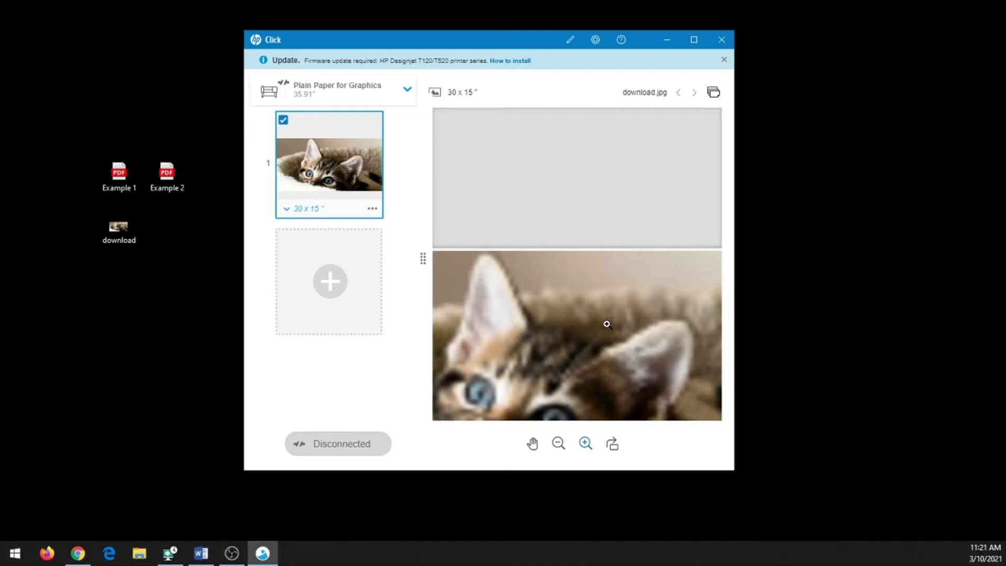
pyautogui.click(607, 290)
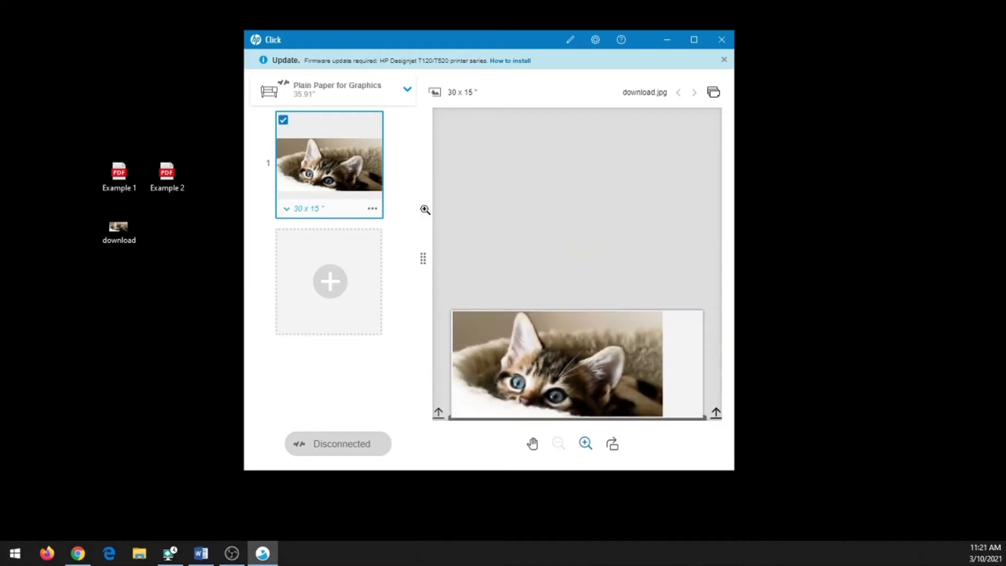
# Step: Set the kitten's custom width to 75 (75 x 37.5 inches) and close the clipping warning
pyautogui.click(287, 209)
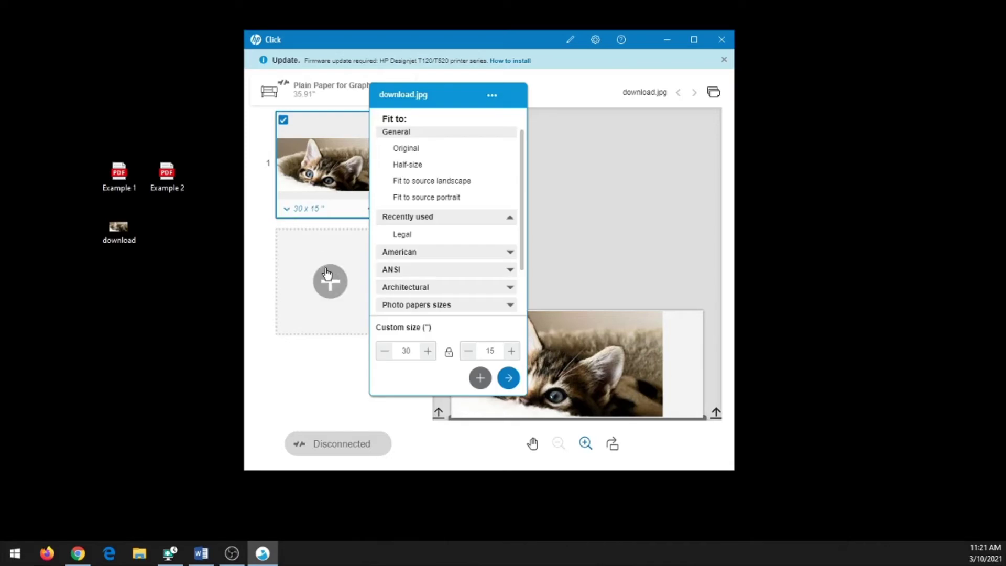
pyautogui.click(385, 352)
pyautogui.write('75')
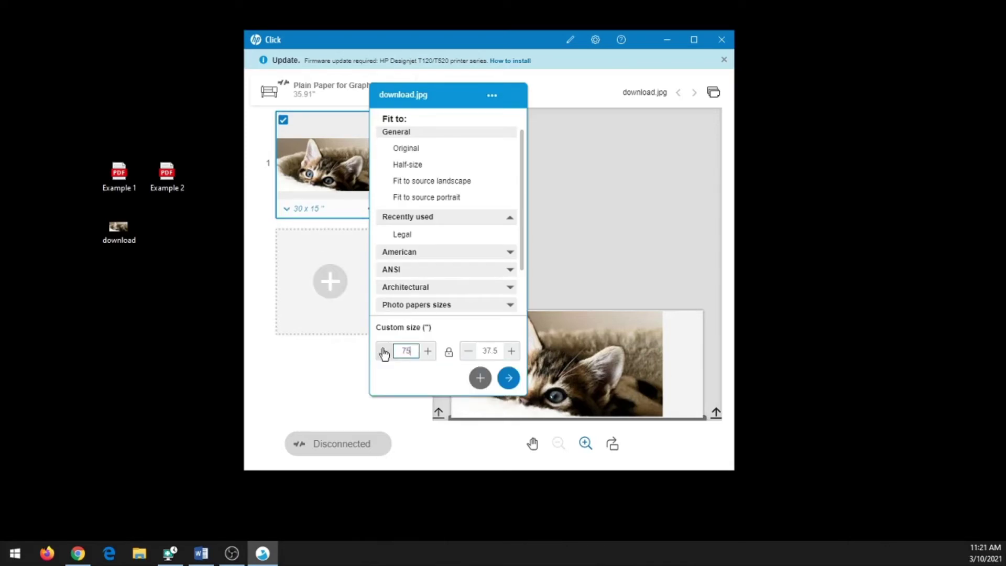
pyautogui.click(508, 378)
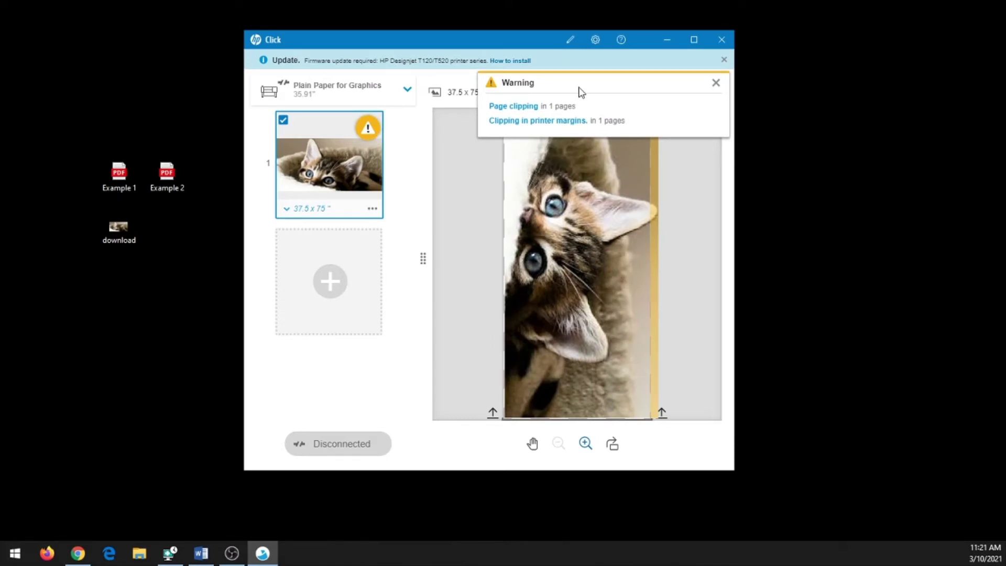
pyautogui.click(716, 84)
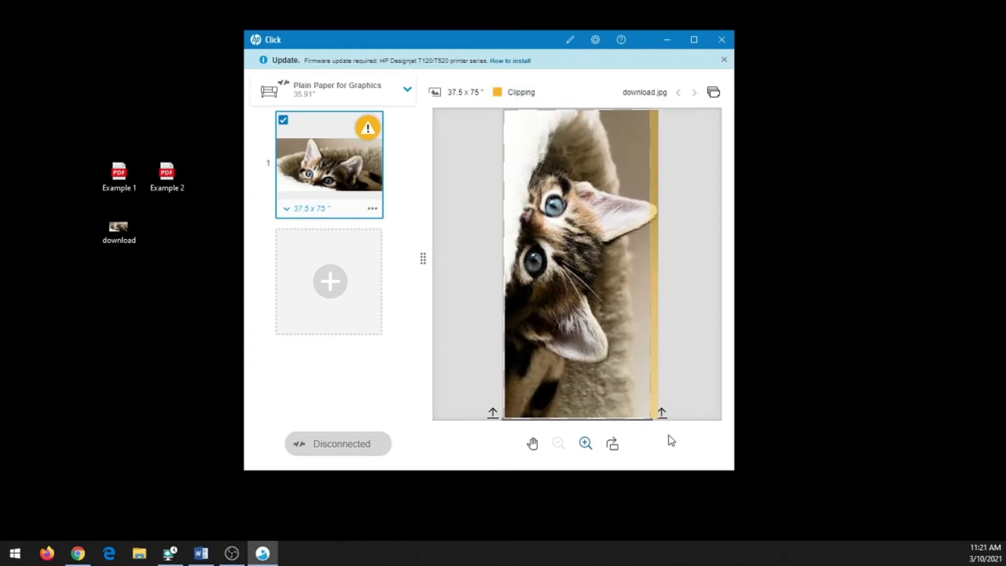